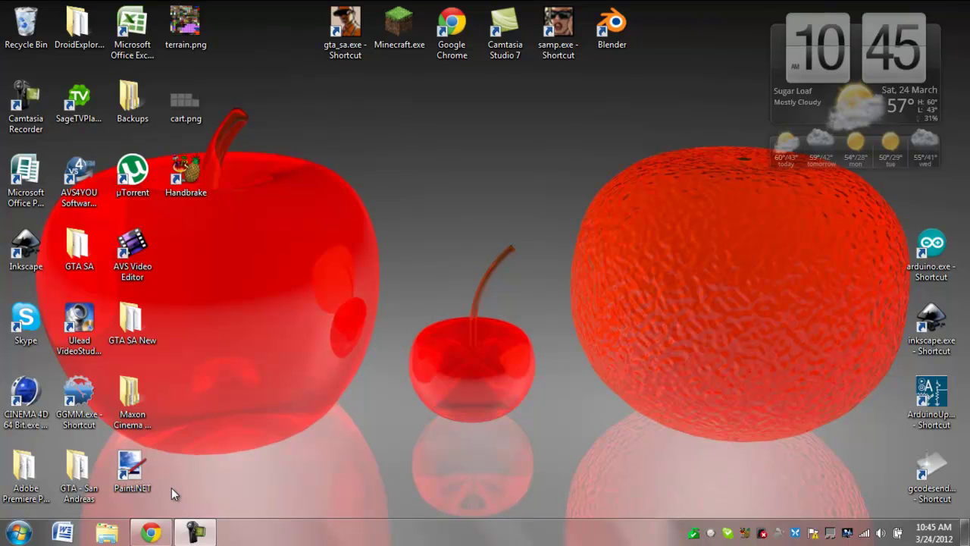
# Step: Bring Chrome back up and open a new blank tab beside the SurveyMonkey tab
pyautogui.click(151, 532)
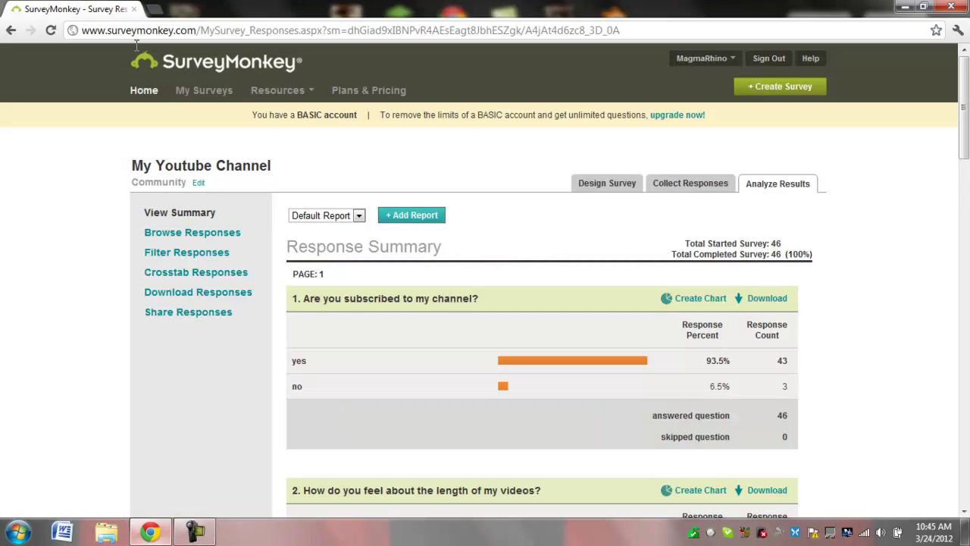
pyautogui.click(154, 9)
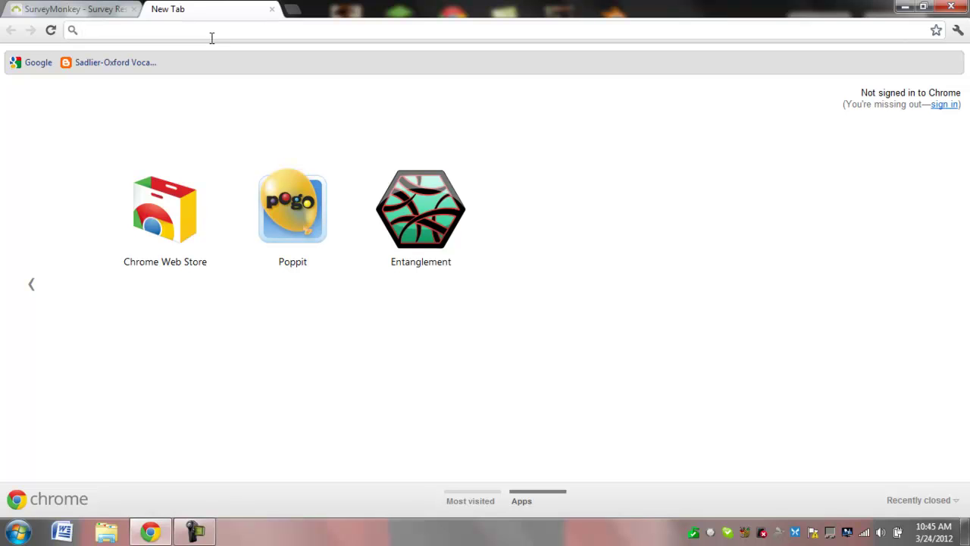
# Step: Search 'handbrake', go to handbrake.fr's Download page, then minimize Chrome
pyautogui.write('handbrake')
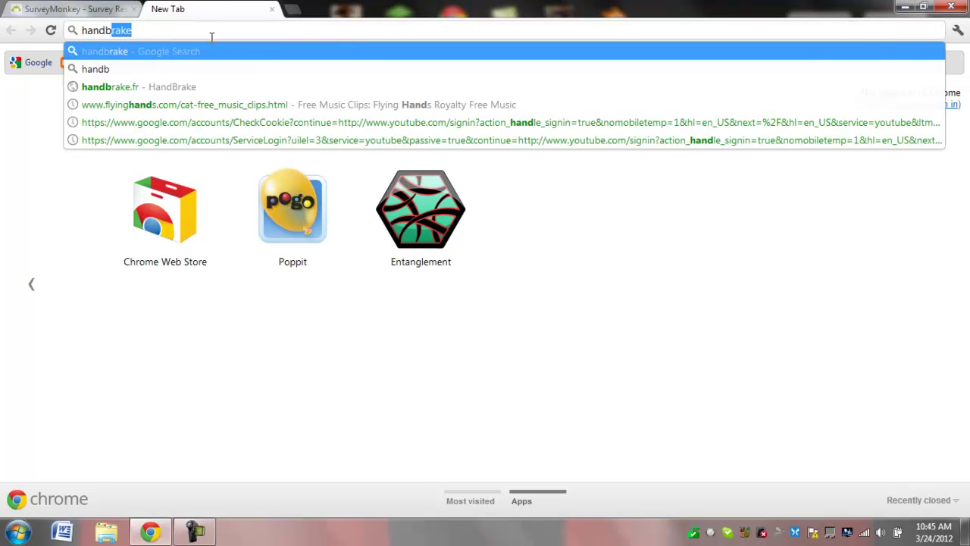
pyautogui.press('Return')
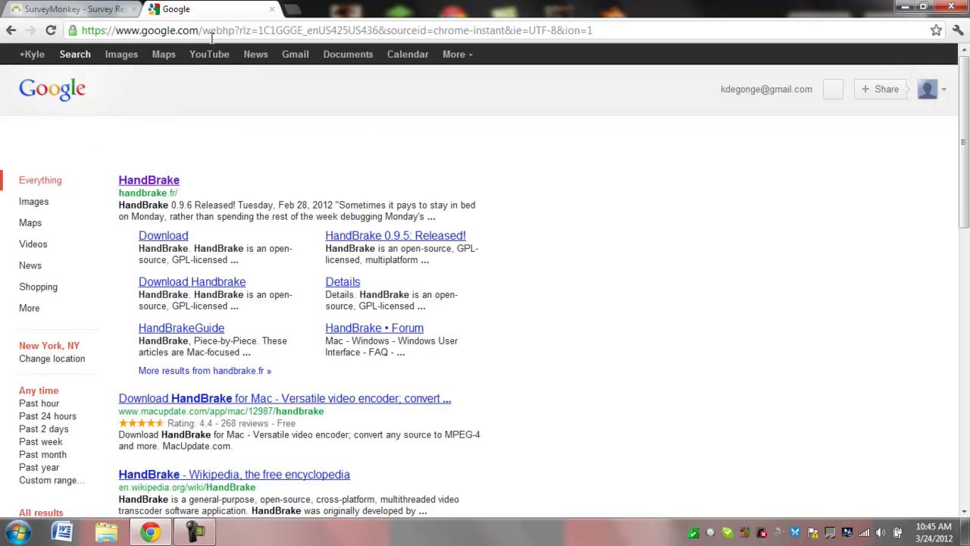
pyautogui.click(210, 184)
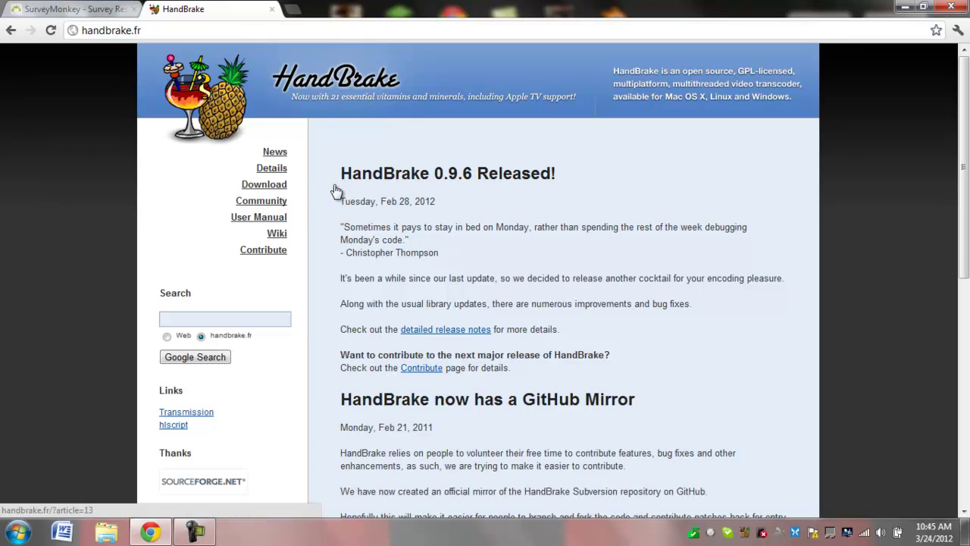
pyautogui.click(259, 190)
pyautogui.scroll(-1, 563, 212)
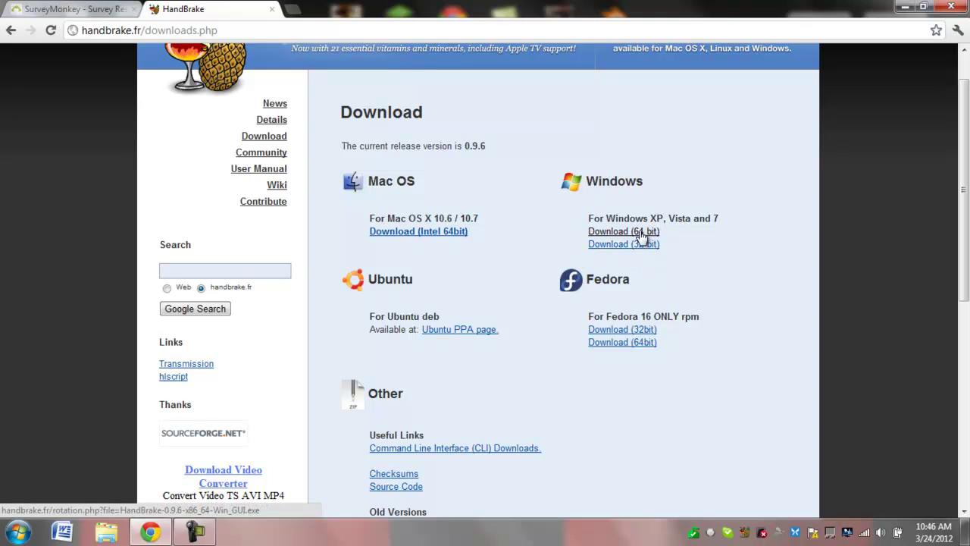
pyautogui.click(904, 7)
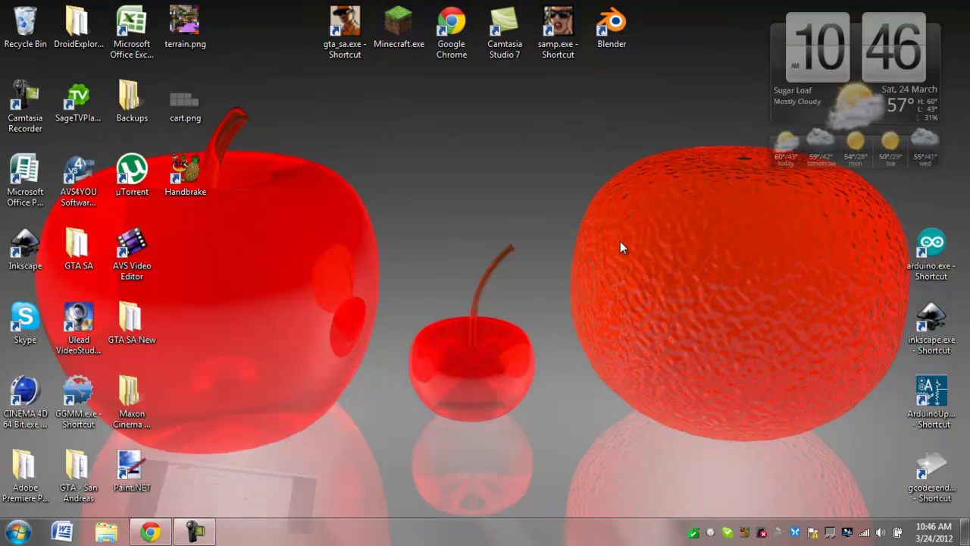
# Step: Launch HandBrake and load Downloads > sample_iPod.m4v as a single video file source
pyautogui.doubleClick(203, 193)
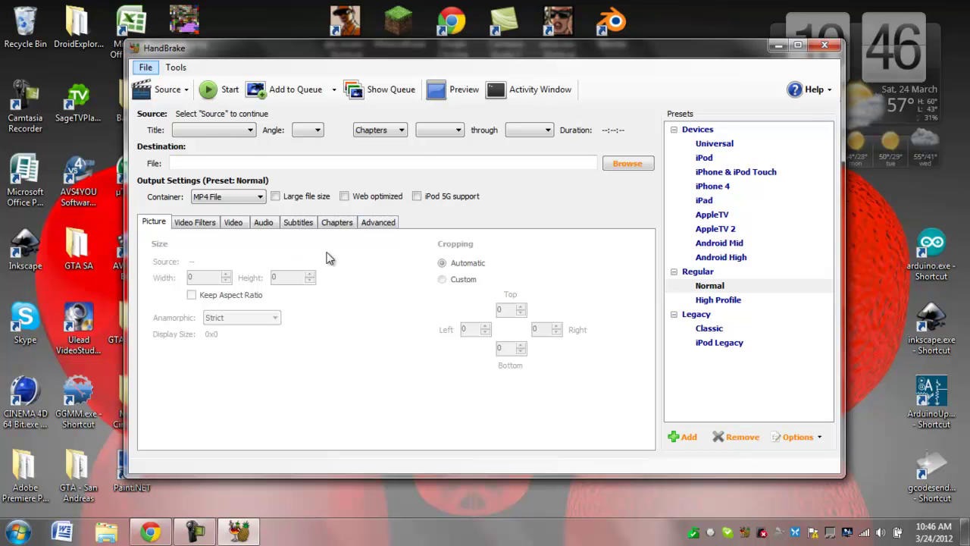
pyautogui.click(185, 89)
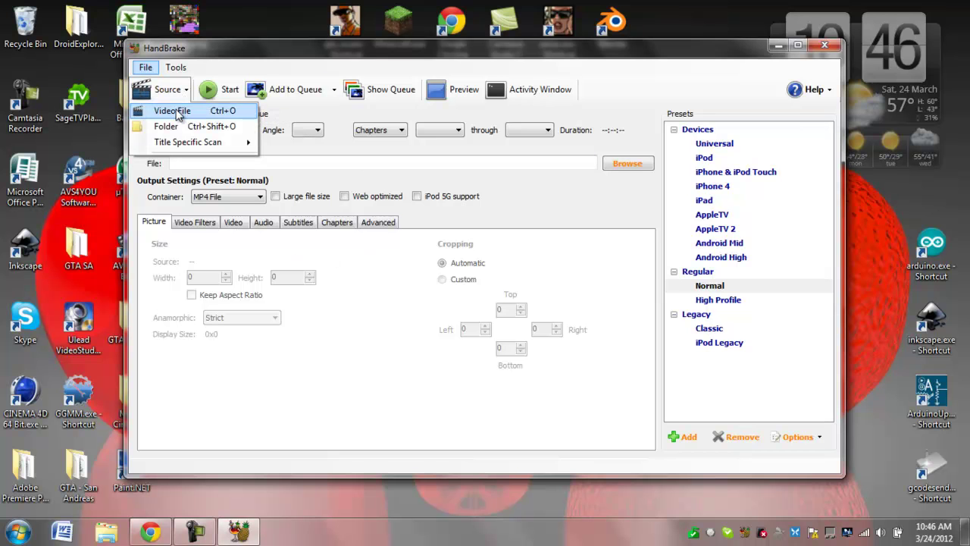
pyautogui.click(175, 110)
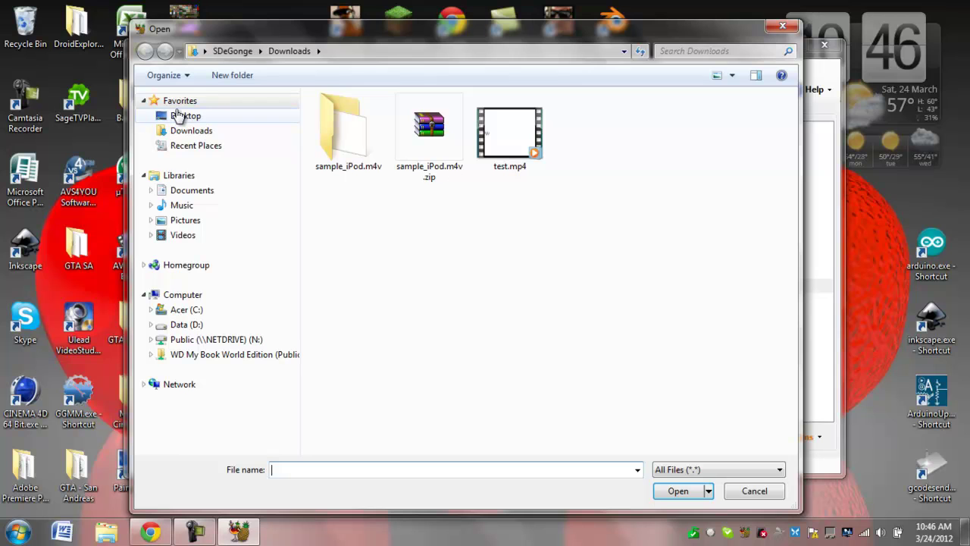
pyautogui.click(195, 130)
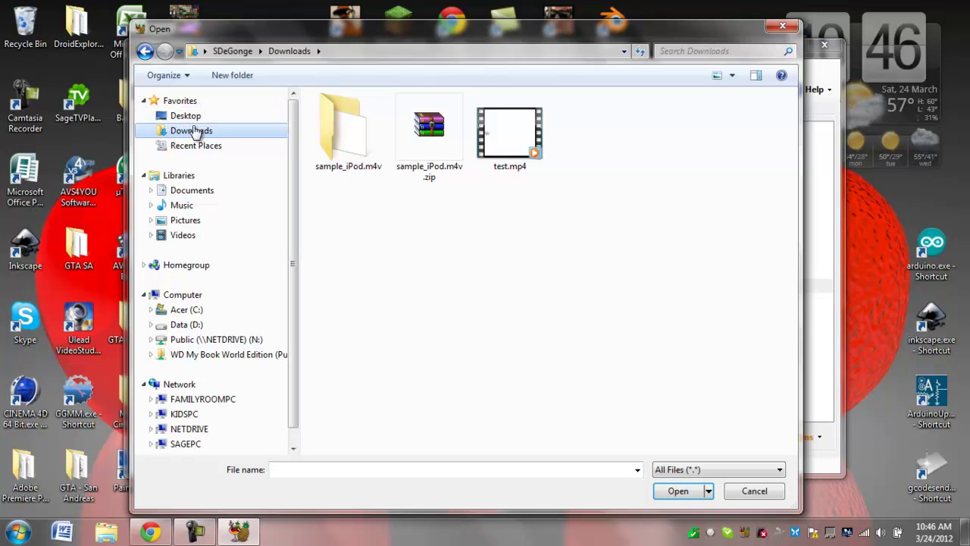
pyautogui.doubleClick(353, 135)
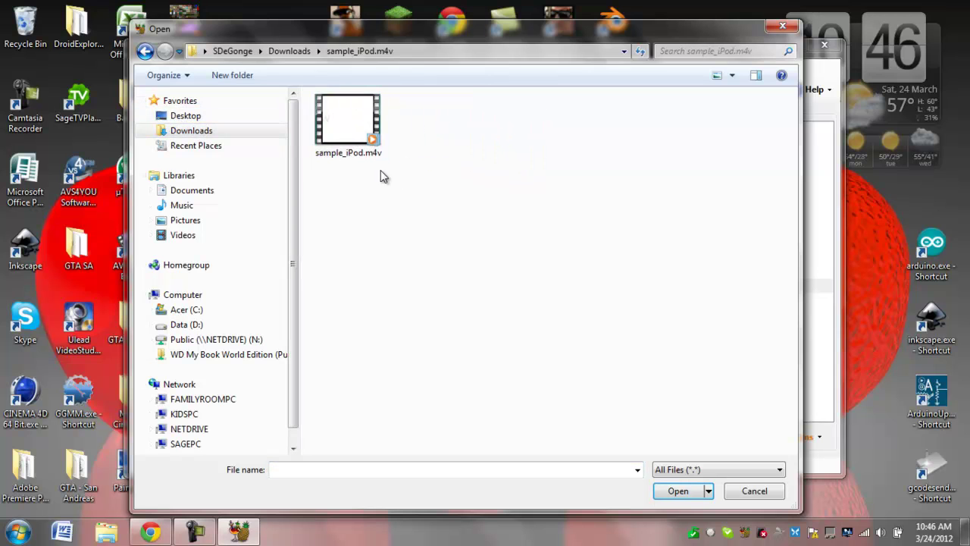
pyautogui.click(368, 156)
pyautogui.doubleClick(357, 135)
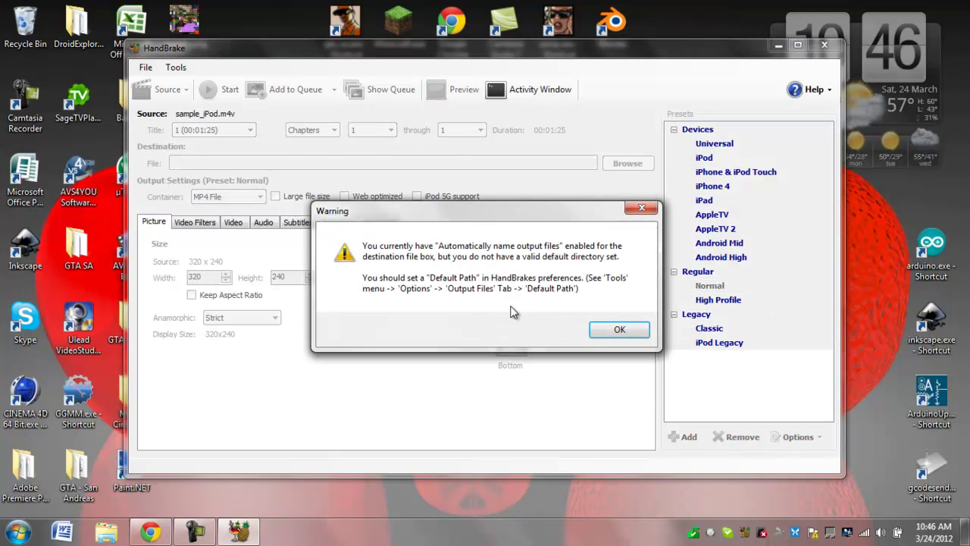
# Step: Save the output as mp4 test.mp4 in Downloads, with MP4 File container and Normal preset
pyautogui.click(620, 330)
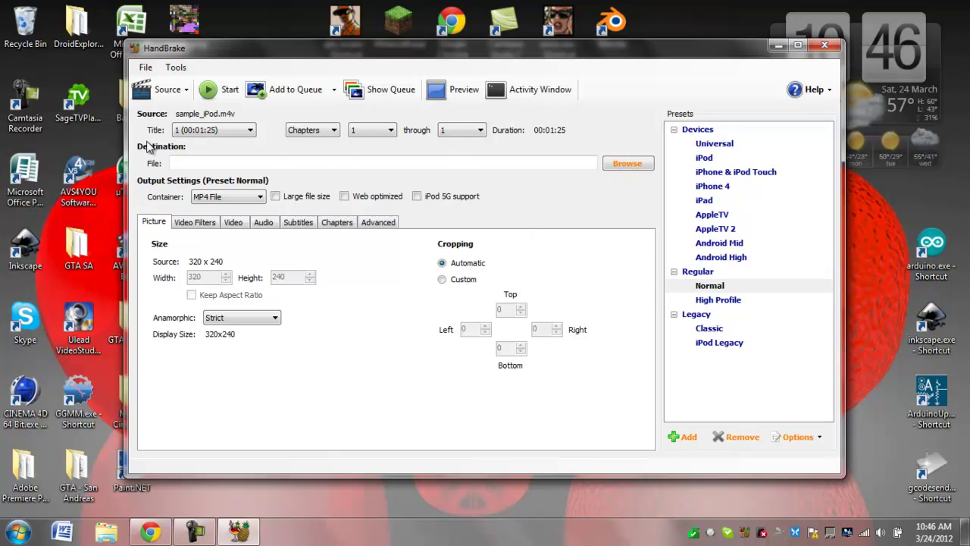
pyautogui.click(334, 161)
pyautogui.click(627, 163)
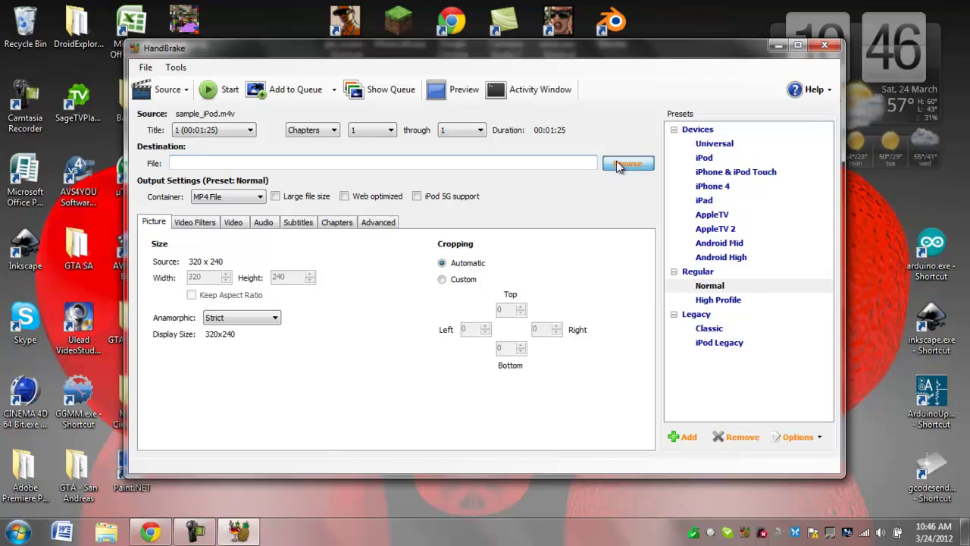
pyautogui.click(193, 130)
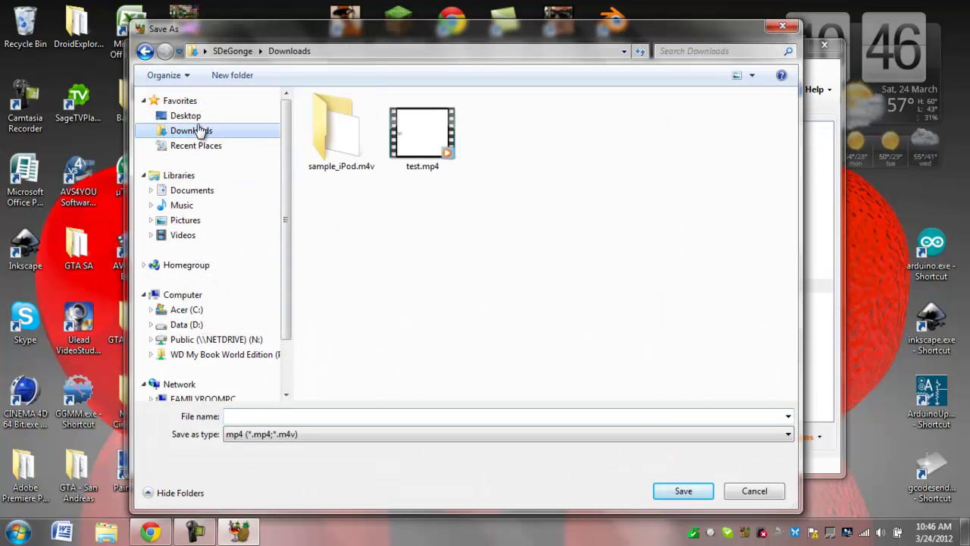
pyautogui.click(288, 415)
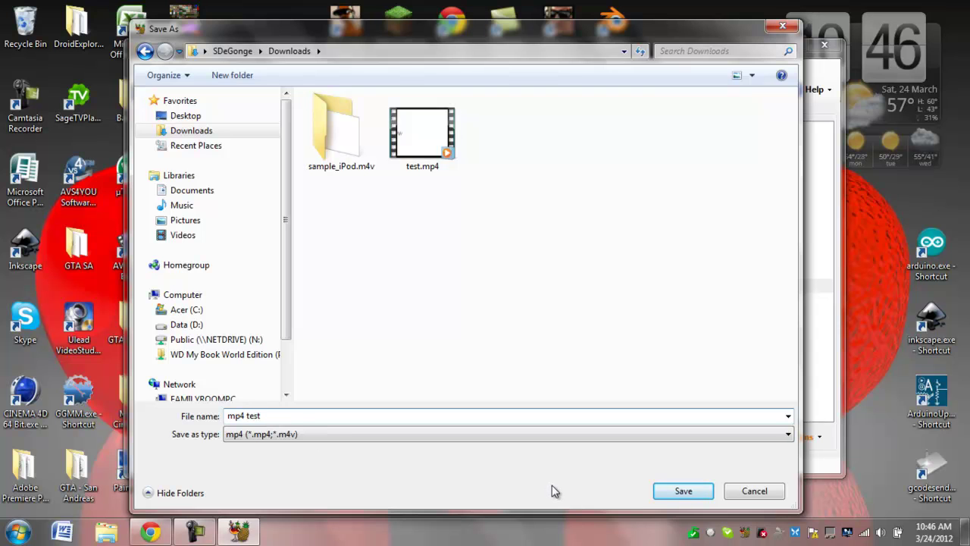
pyautogui.click(682, 489)
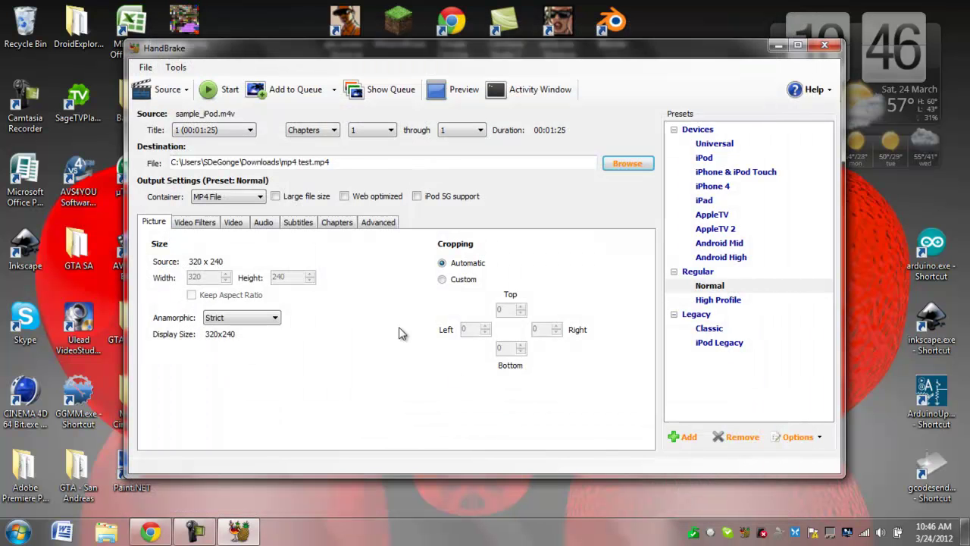
pyautogui.moveTo(346, 161); pyautogui.dragTo(299, 162)
pyautogui.click(377, 161)
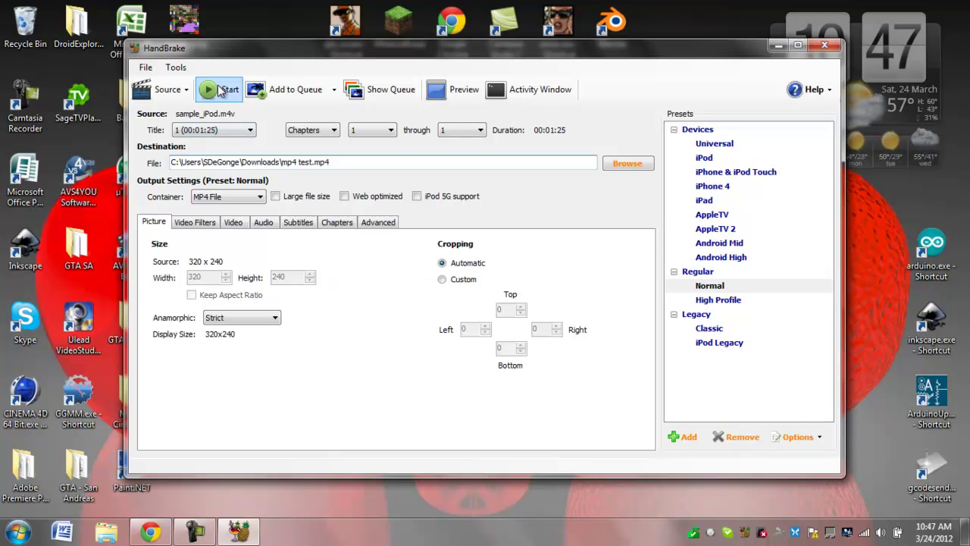
# Step: Encode sample_iPod.m4v to mp4 test.mp4 and minimize HandBrake when finished
pyautogui.click(218, 90)
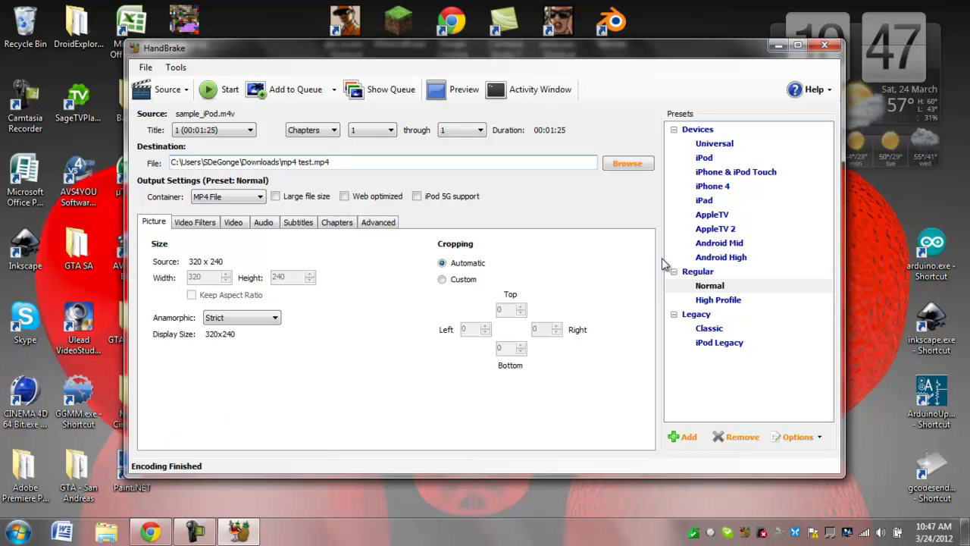
pyautogui.click(778, 46)
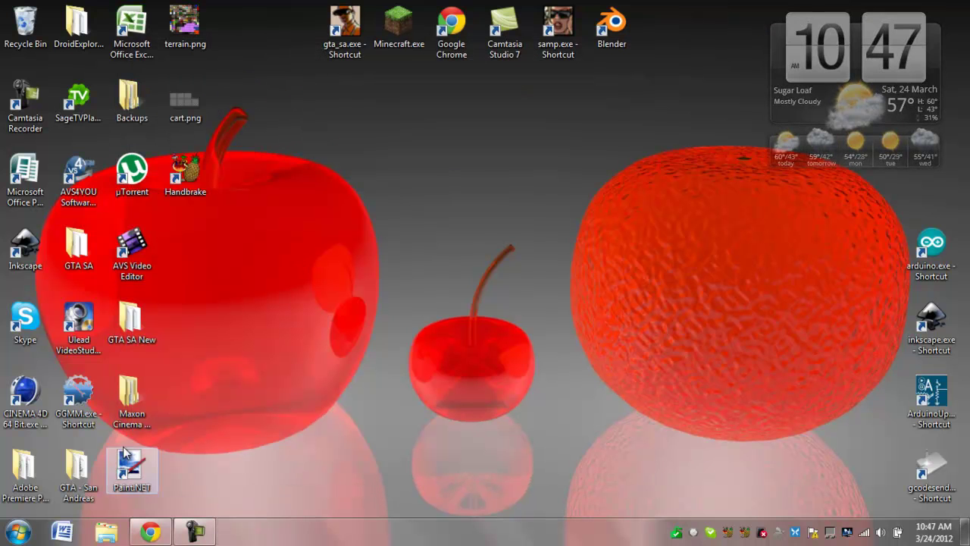
# Step: Open mp4 test.mp4 from the Downloads folder in Windows Media Player
pyautogui.click(107, 532)
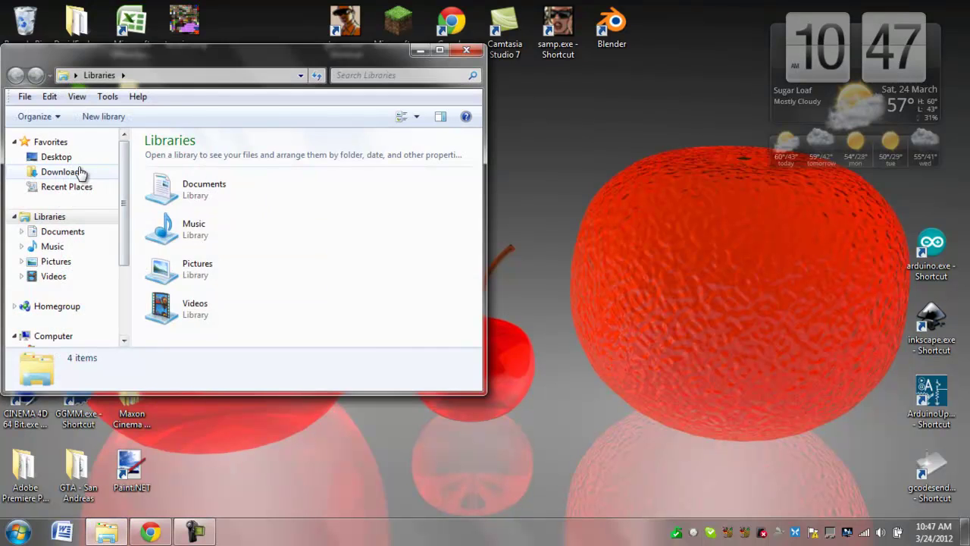
pyautogui.click(80, 171)
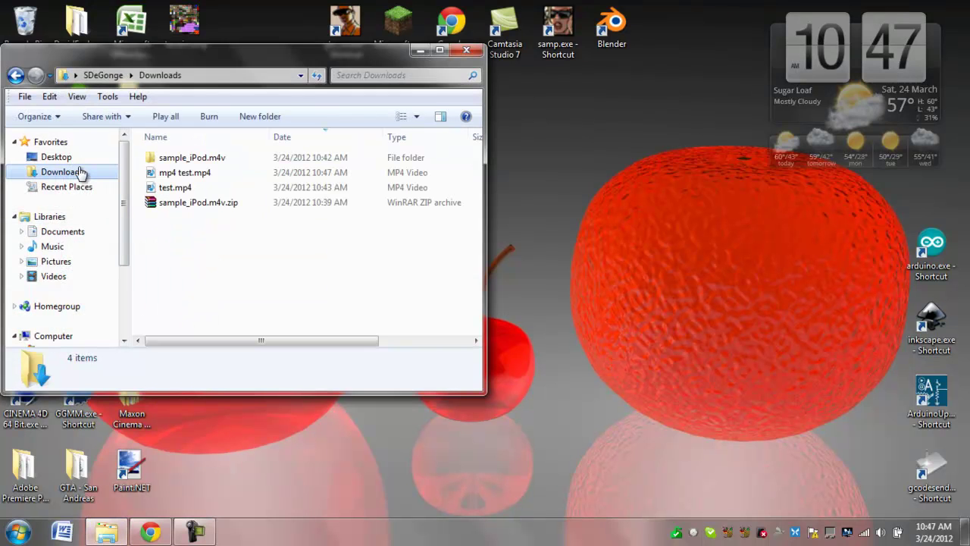
pyautogui.click(197, 173)
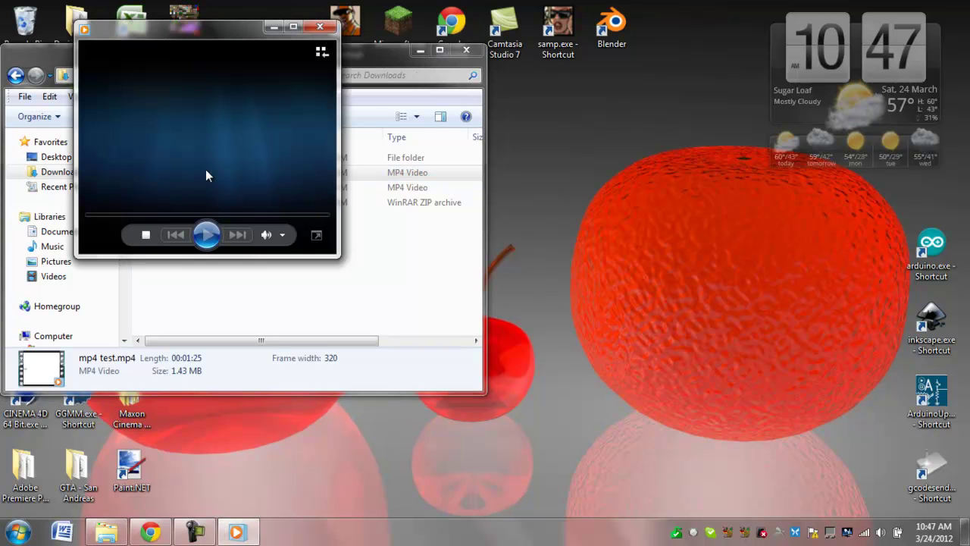
# Step: Enlarge the player window, pause the converted video, and close the player
pyautogui.moveTo(310, 215); pyautogui.dragTo(739, 463)
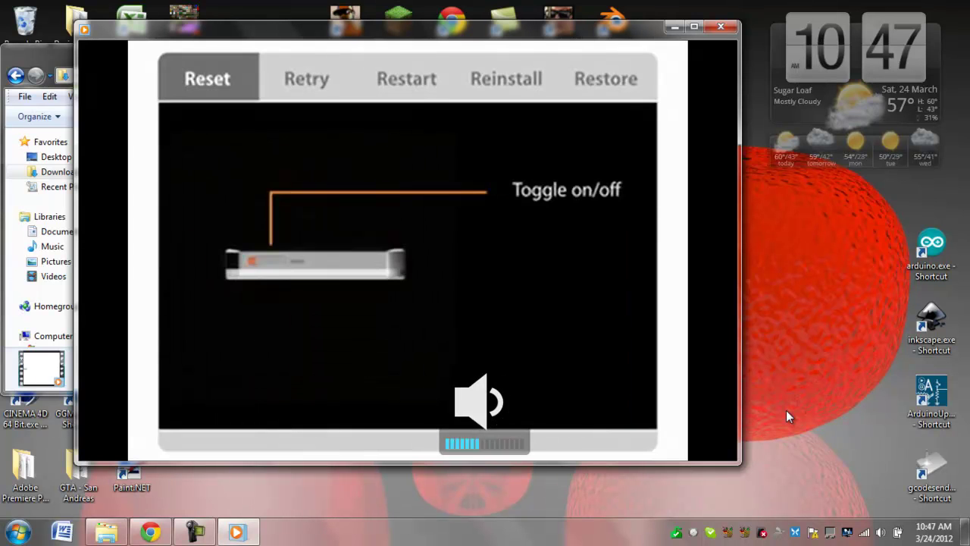
pyautogui.moveTo(448, 256)
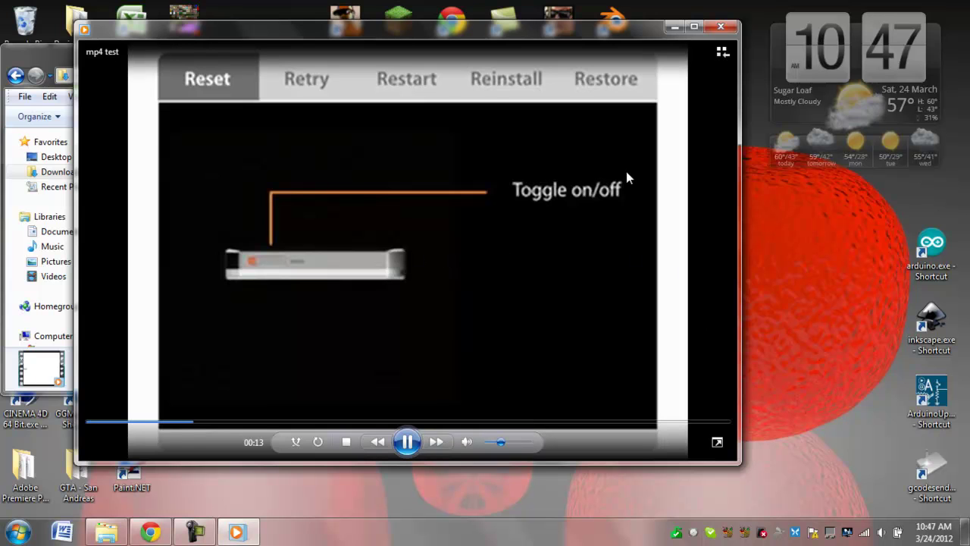
pyautogui.click(417, 440)
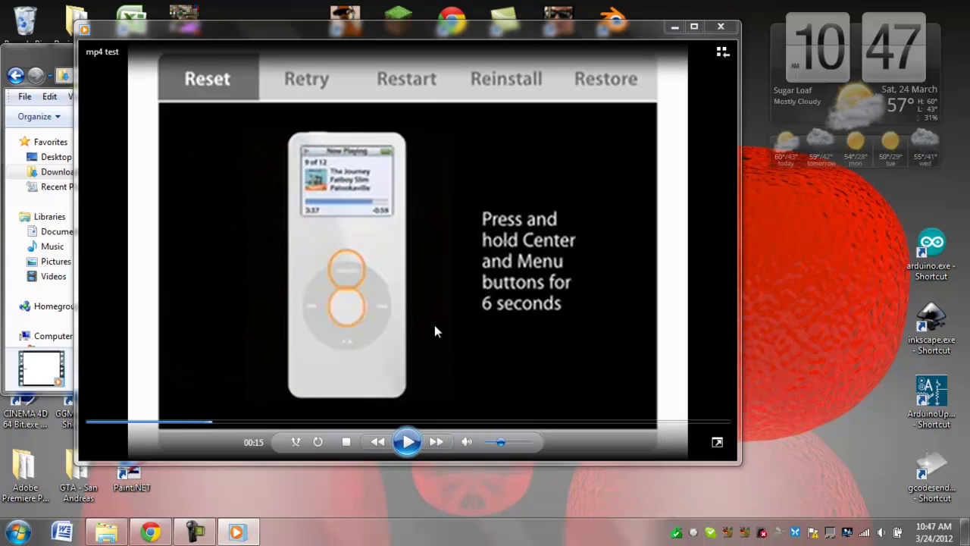
pyautogui.click(721, 25)
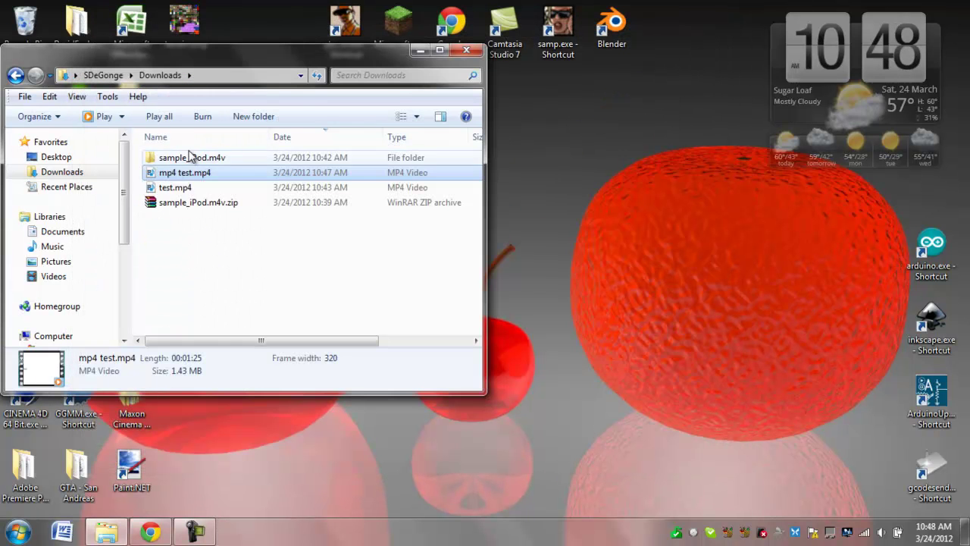
# Step: Play the original sample_iPod.m4v enlarged, skip ahead, then close the player with Alt+F4
pyautogui.doubleClick(190, 157)
pyautogui.doubleClick(191, 161)
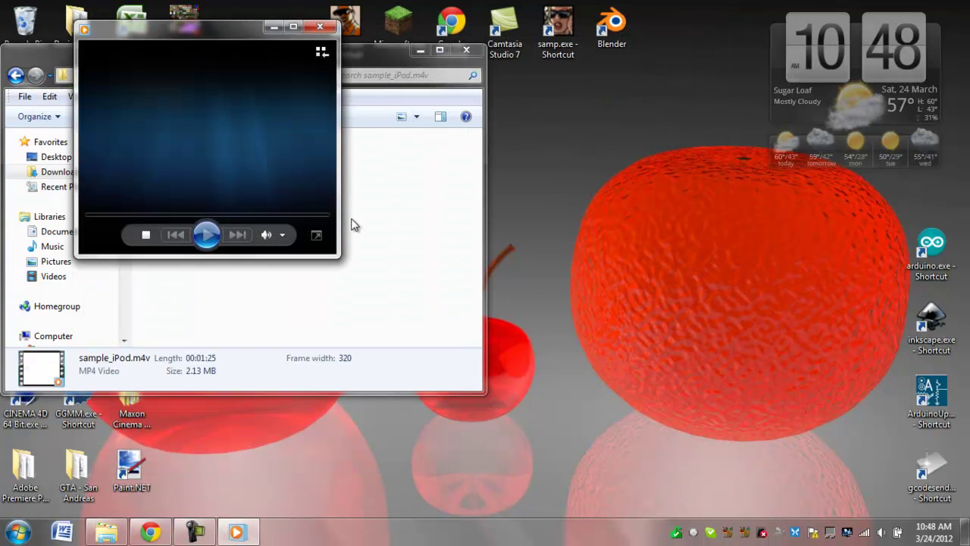
pyautogui.moveTo(309, 215); pyautogui.dragTo(652, 460)
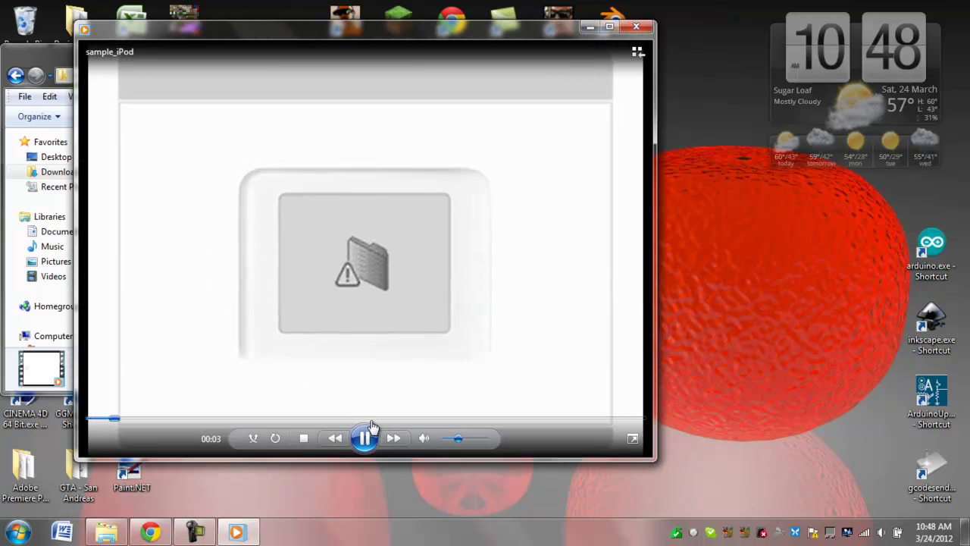
pyautogui.click(177, 419)
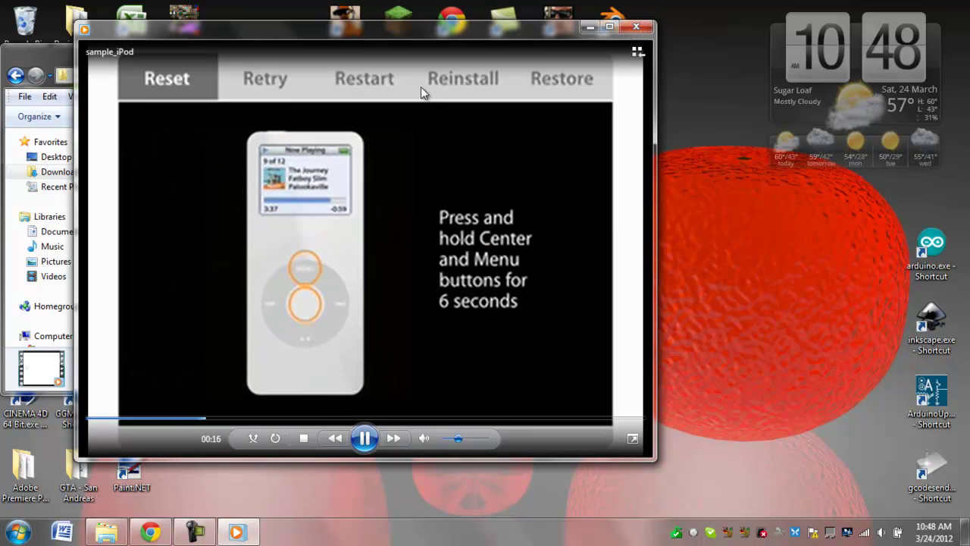
pyautogui.hotkey('alt', 'F4')
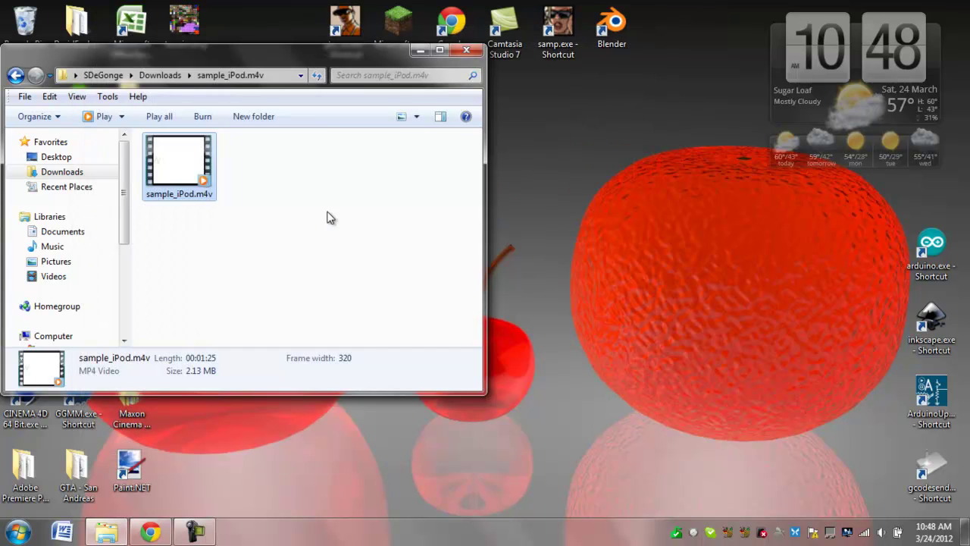
# Step: Return to Downloads, select mp4 test.mp4, and close the Explorer window
pyautogui.click(15, 75)
pyautogui.click(210, 176)
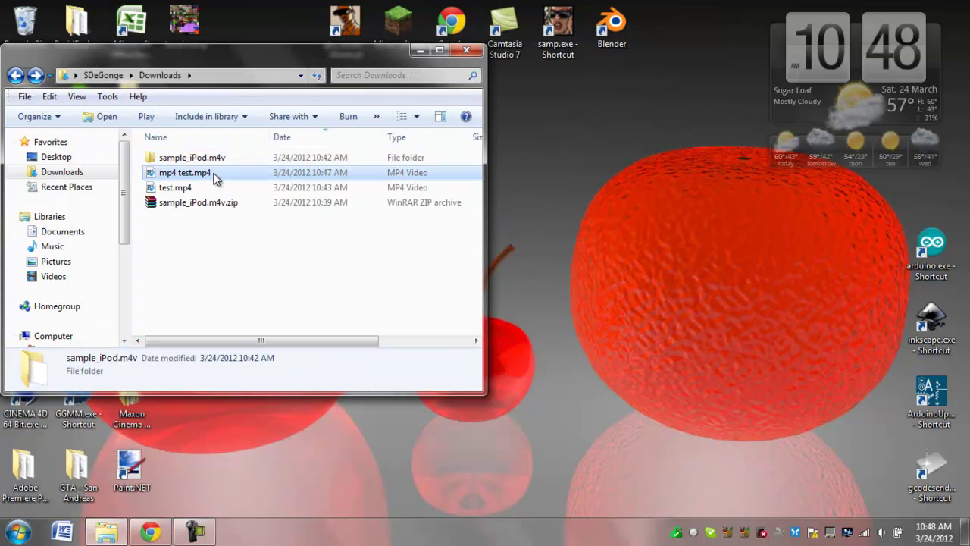
pyautogui.click(473, 50)
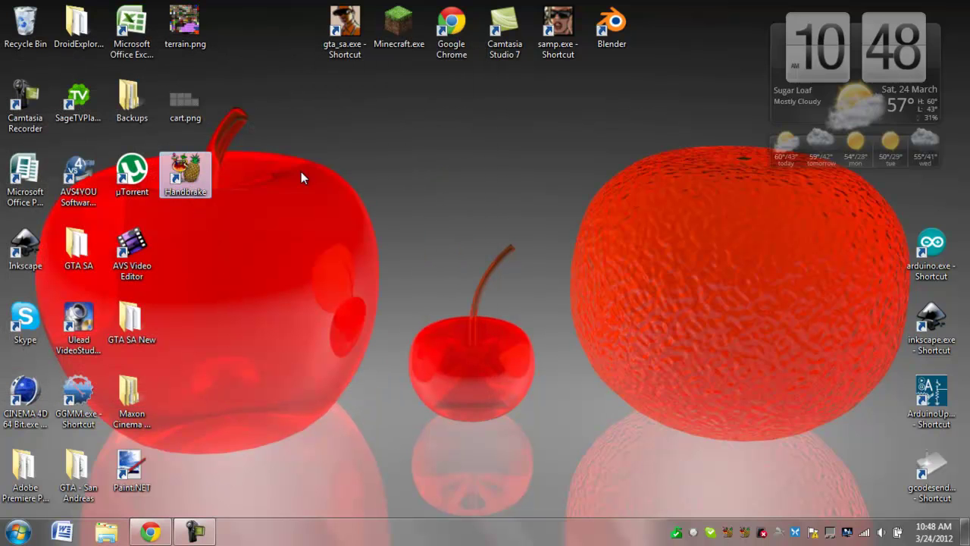
# Step: Restore Chrome showing the HandBrake 0.9.6 downloads page
pyautogui.moveTo(326, 168); pyautogui.dragTo(601, 285)
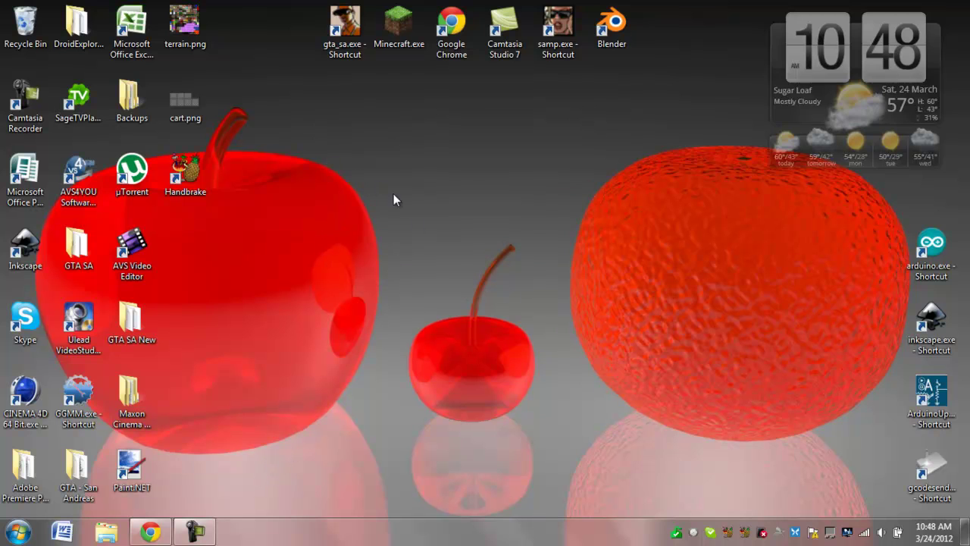
pyautogui.moveTo(332, 131); pyautogui.dragTo(742, 453)
pyautogui.moveTo(481, 238); pyautogui.dragTo(522, 290)
pyautogui.moveTo(486, 248); pyautogui.dragTo(480, 243)
pyautogui.click(150, 532)
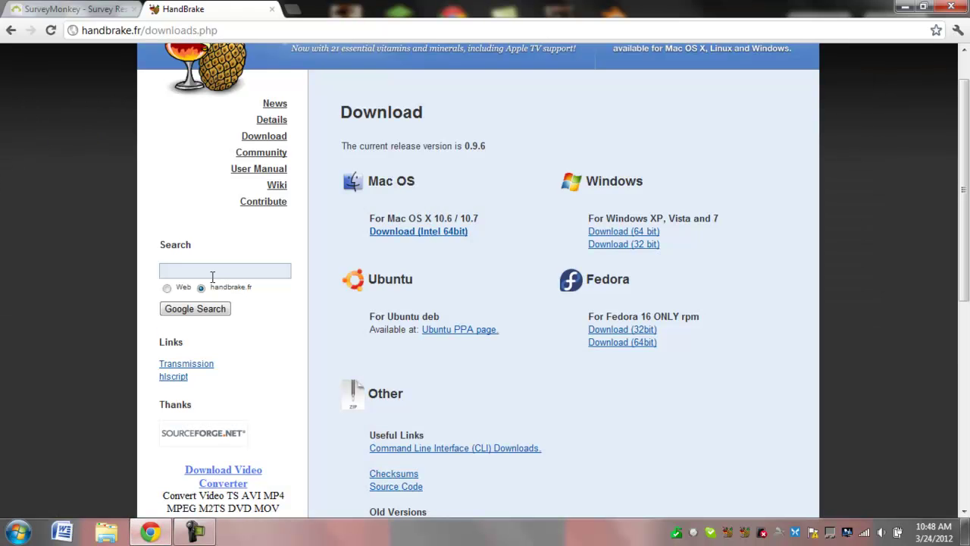